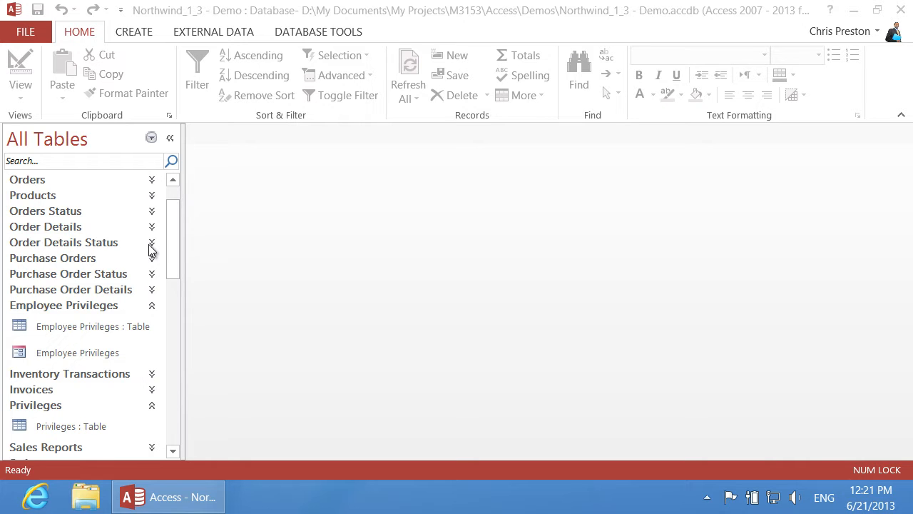
Show the database objects by the Northwind Traders category and open the Orders table from the Supporting Objects group
{"action": "left_click", "coordinate": [150, 138]}
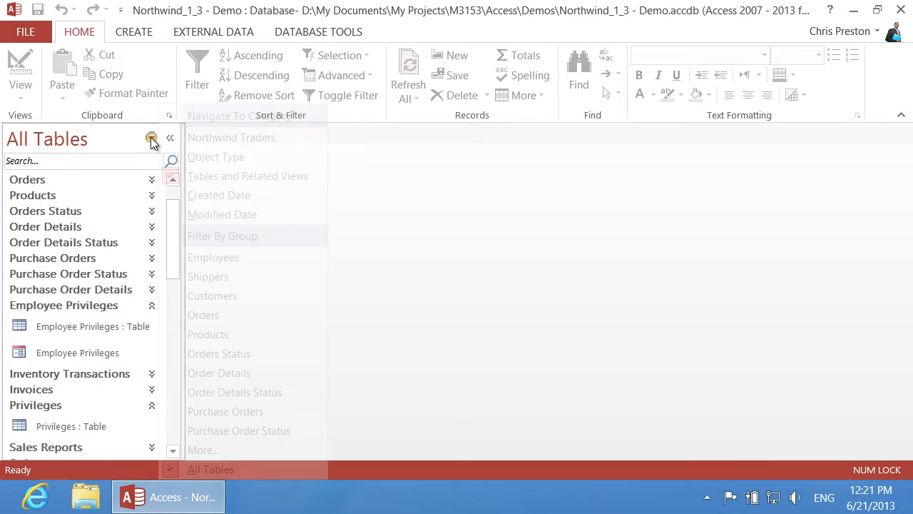
{"action": "left_click", "coordinate": [217, 138]}
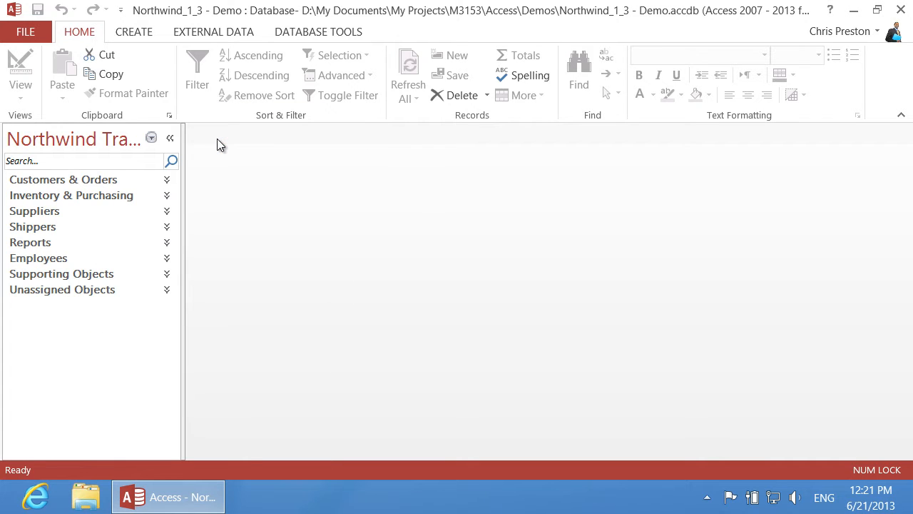
{"action": "left_click", "coordinate": [168, 275]}
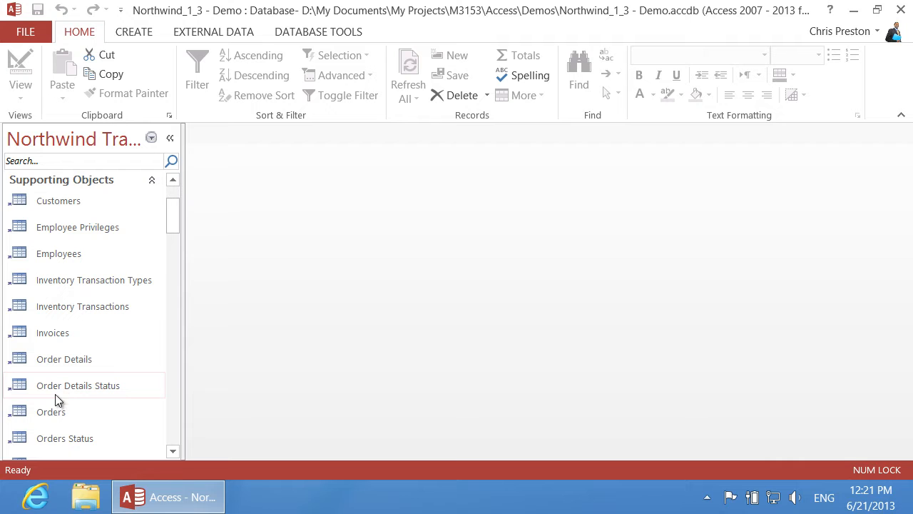
{"action": "double_click", "coordinate": [48, 411]}
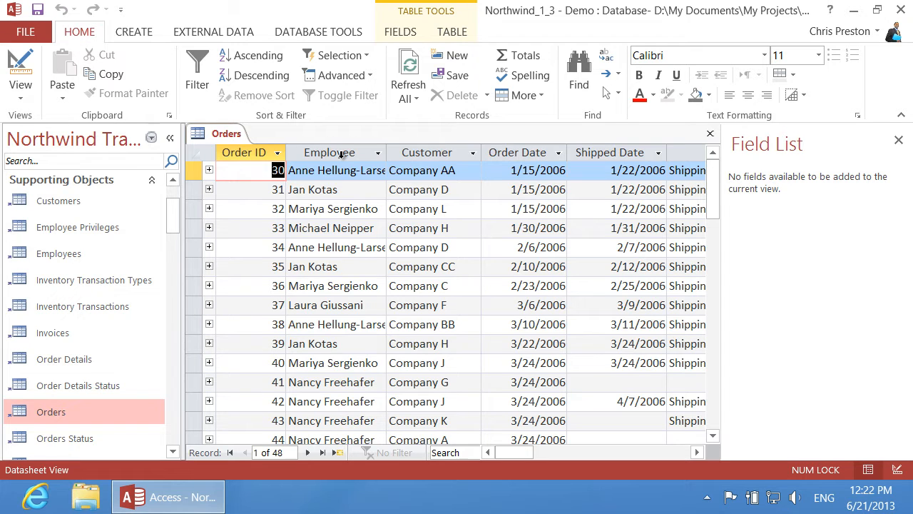
Sort the Orders table by Employee in ascending order and filter it to order dates on or before 4/3/2006
{"action": "left_click", "coordinate": [342, 155]}
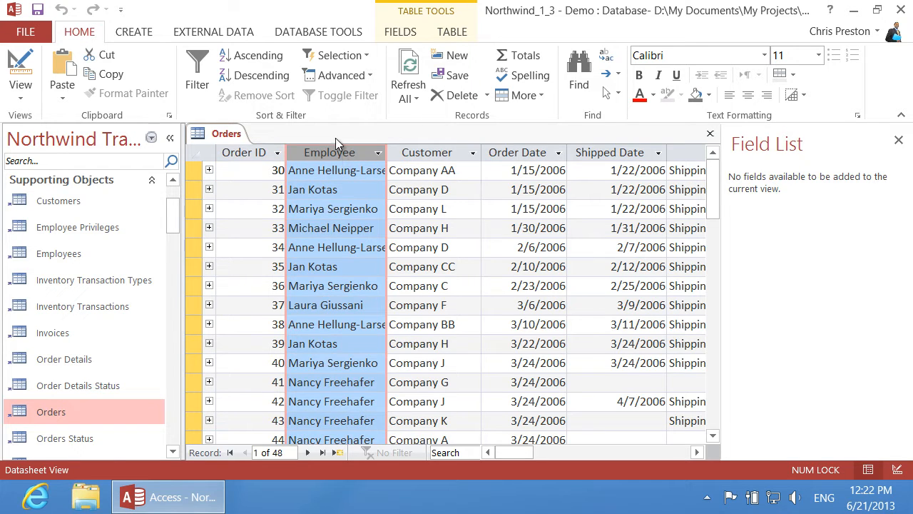
{"action": "left_click", "coordinate": [276, 62]}
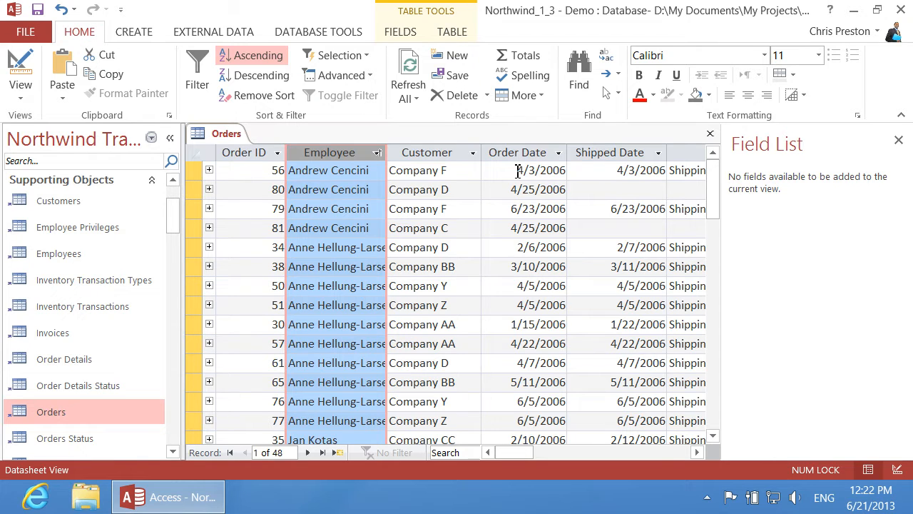
{"action": "left_click_drag", "start_coordinate": [519, 171], "coordinate": [568, 175]}
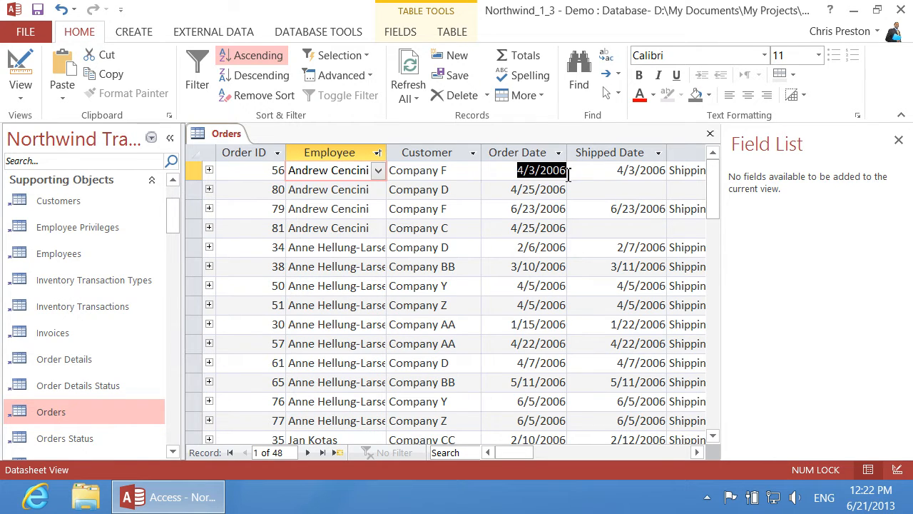
{"action": "left_click", "coordinate": [367, 61]}
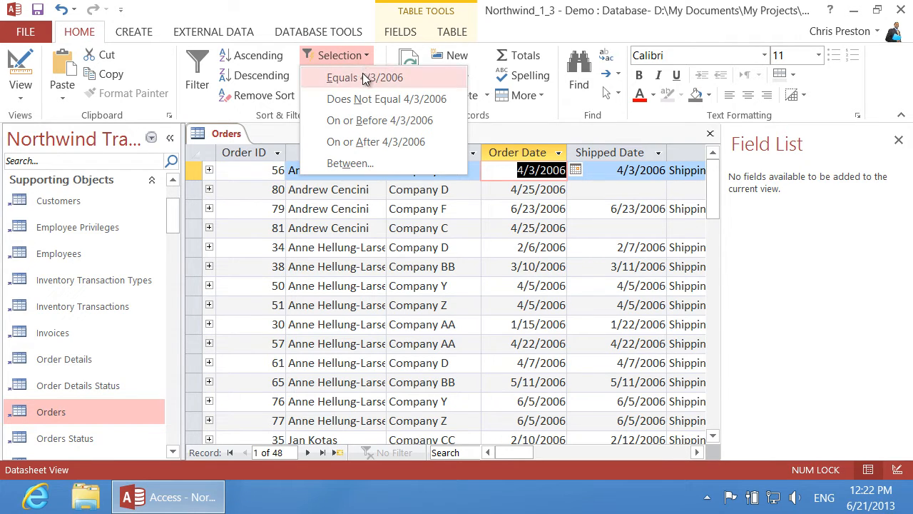
{"action": "left_click", "coordinate": [364, 120]}
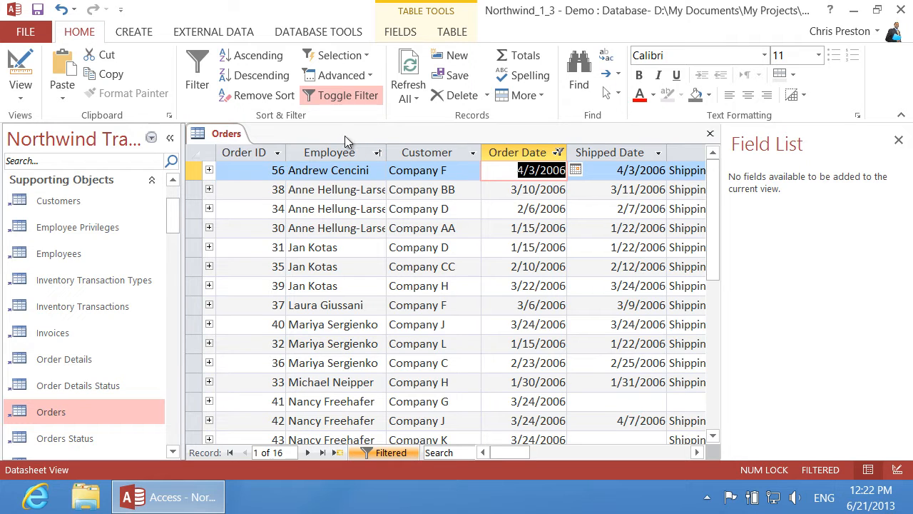
Remove the sort order and clear all filters from the Orders table
{"action": "left_click", "coordinate": [352, 95]}
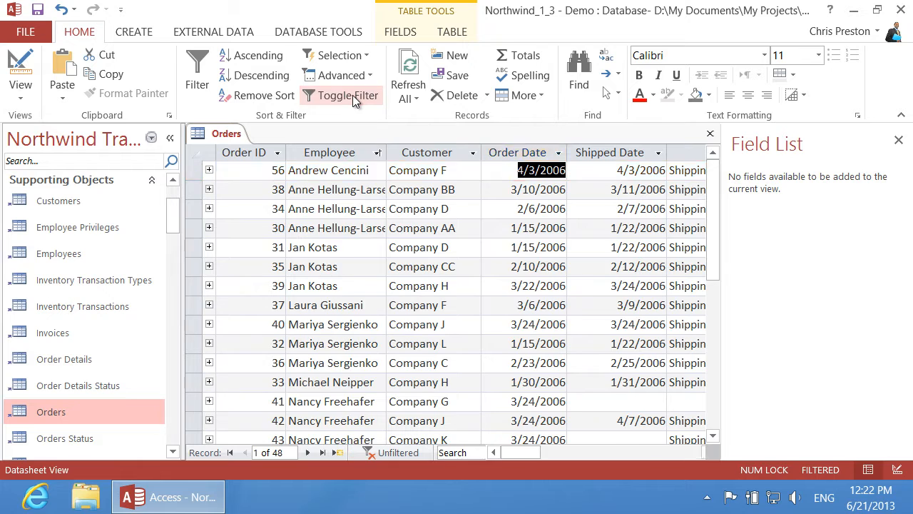
{"action": "left_click", "coordinate": [287, 97]}
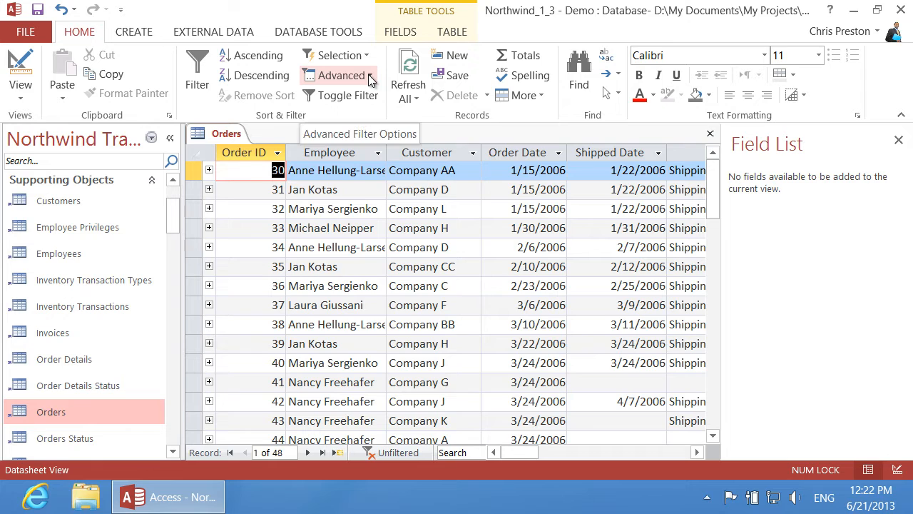
{"action": "left_click", "coordinate": [368, 74]}
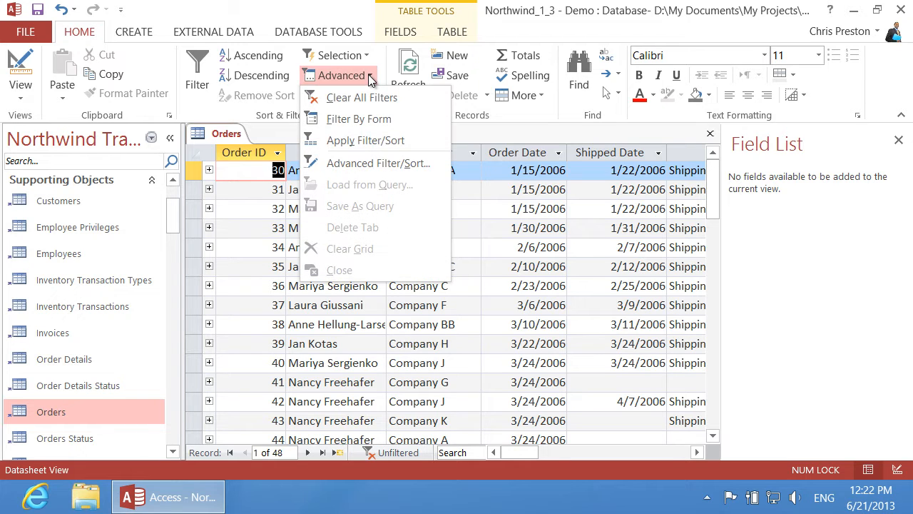
{"action": "left_click", "coordinate": [371, 94]}
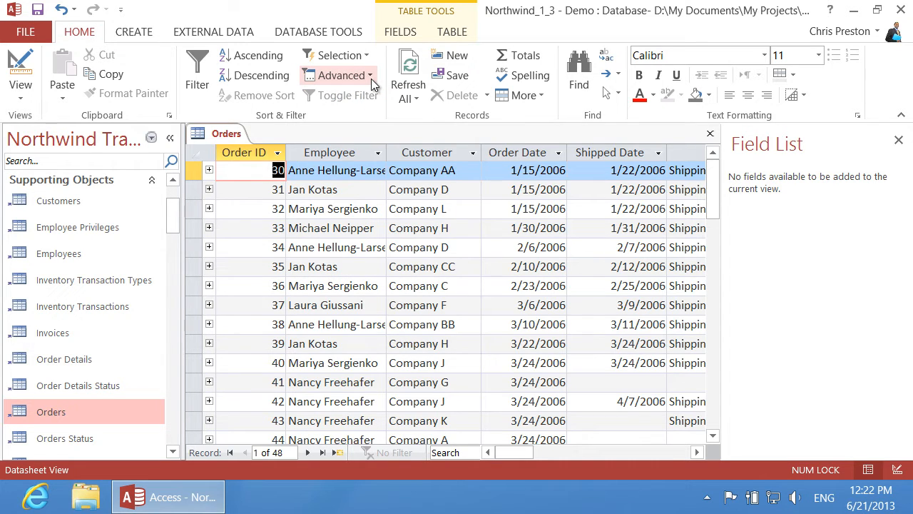
Filter the Orders table by form, using the employee's first name followed by * and an order date of <04/04/2006
{"action": "left_click", "coordinate": [371, 78]}
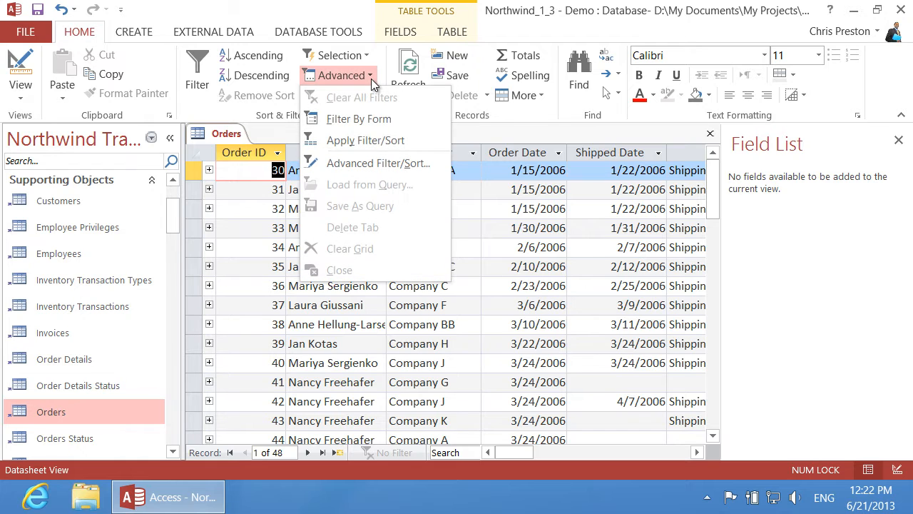
{"action": "left_click", "coordinate": [372, 119]}
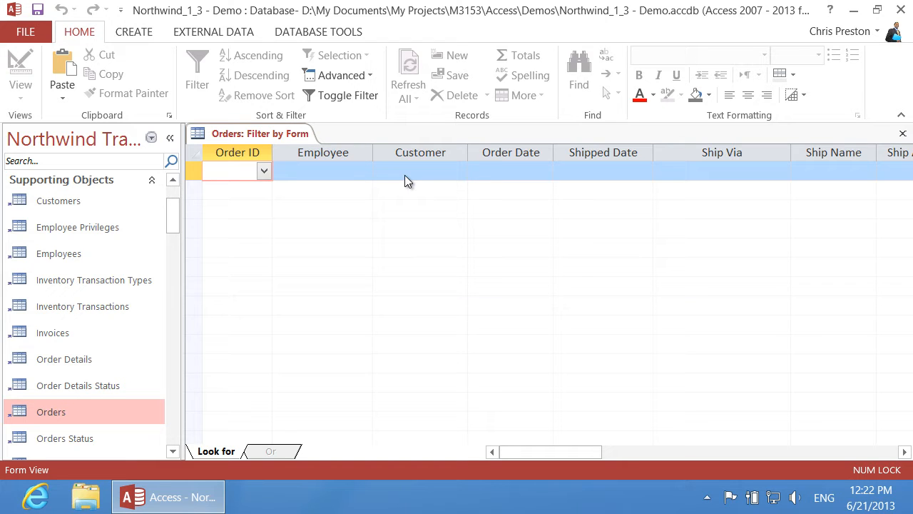
{"action": "left_click", "coordinate": [345, 174]}
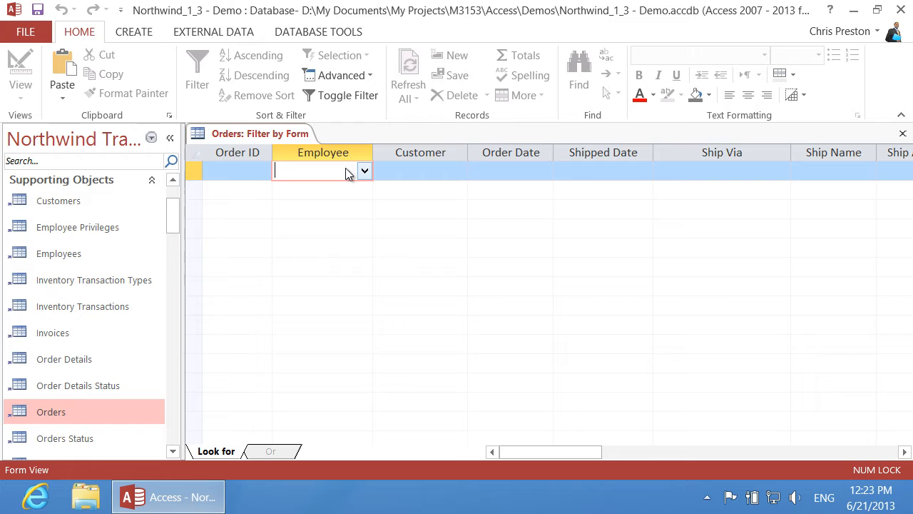
{"action": "type", "text": "Na"}
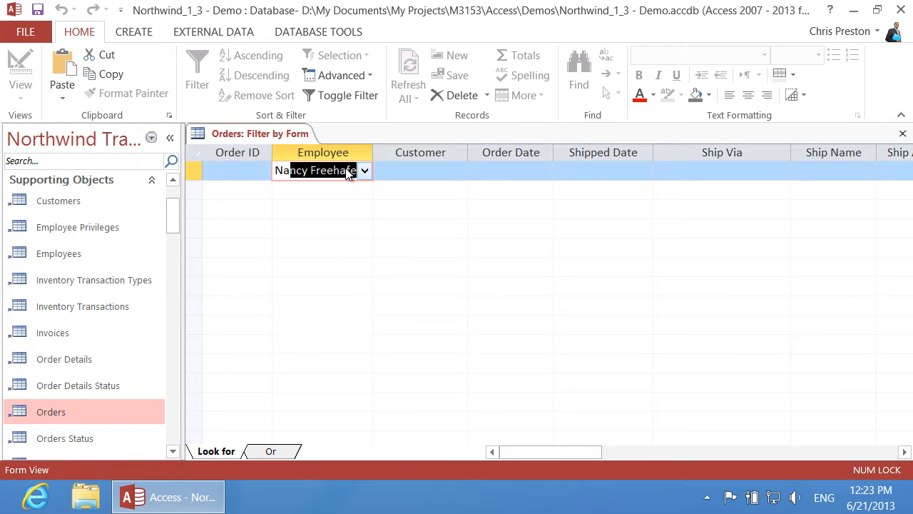
{"action": "type", "text": "ncy *"}
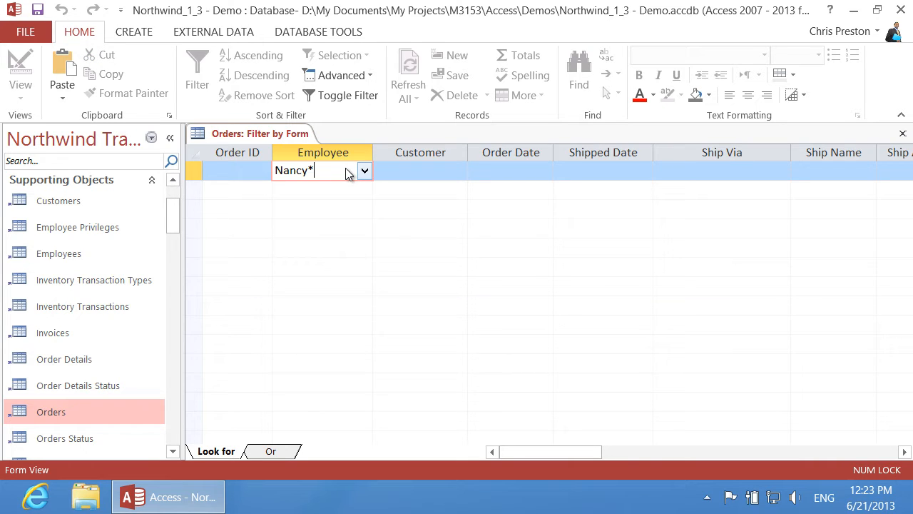
{"action": "left_click", "coordinate": [502, 172]}
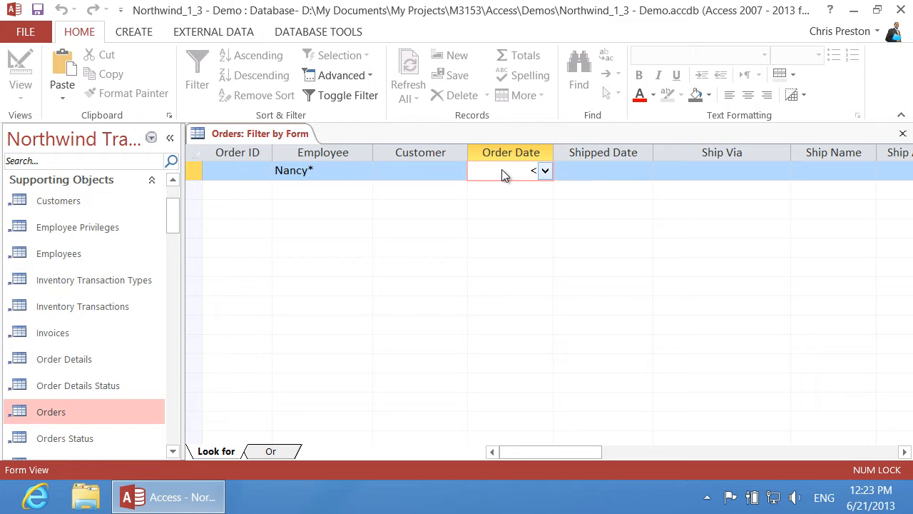
{"action": "type", "text": "<04/04/2006"}
{"action": "left_click", "coordinate": [363, 97]}
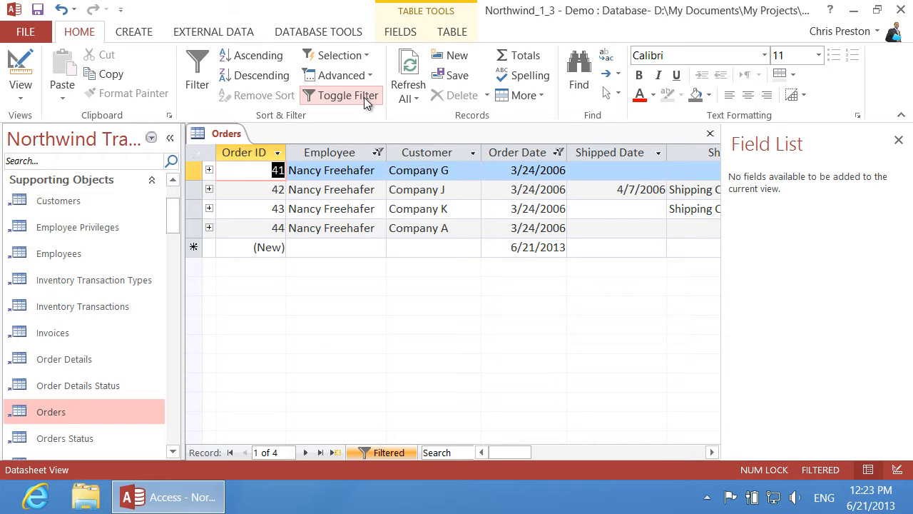
Return to Filter By Form for the Orders table and delete the Employee criterion
{"action": "left_click", "coordinate": [368, 76]}
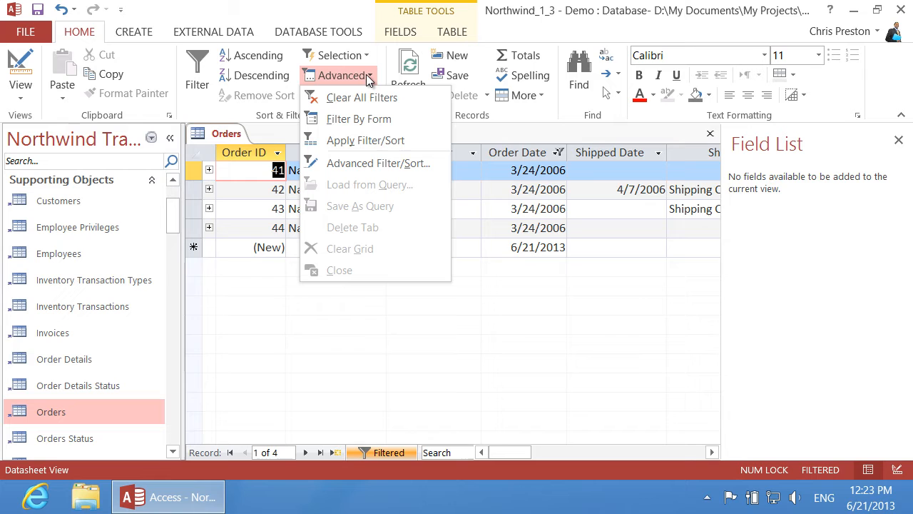
{"action": "left_click", "coordinate": [367, 118]}
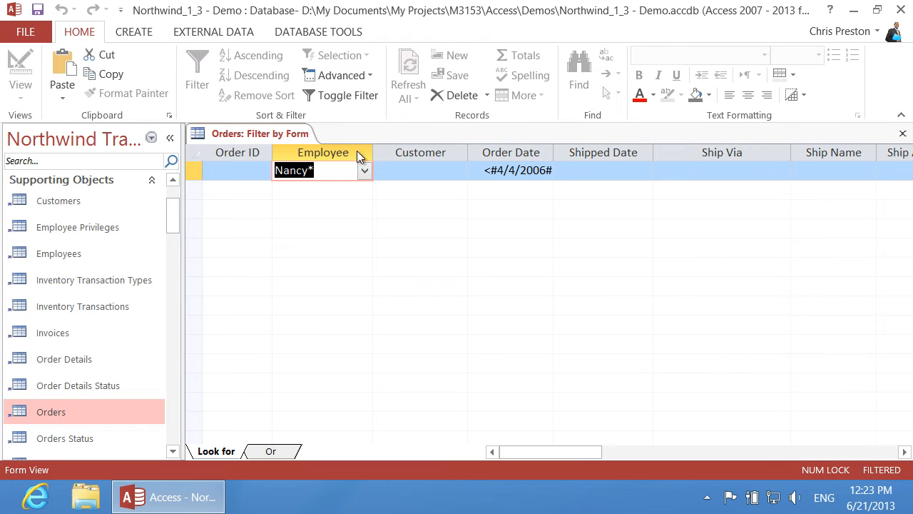
{"action": "left_click_drag", "start_coordinate": [334, 171], "coordinate": [270, 179]}
{"action": "key", "text": "Delete"}
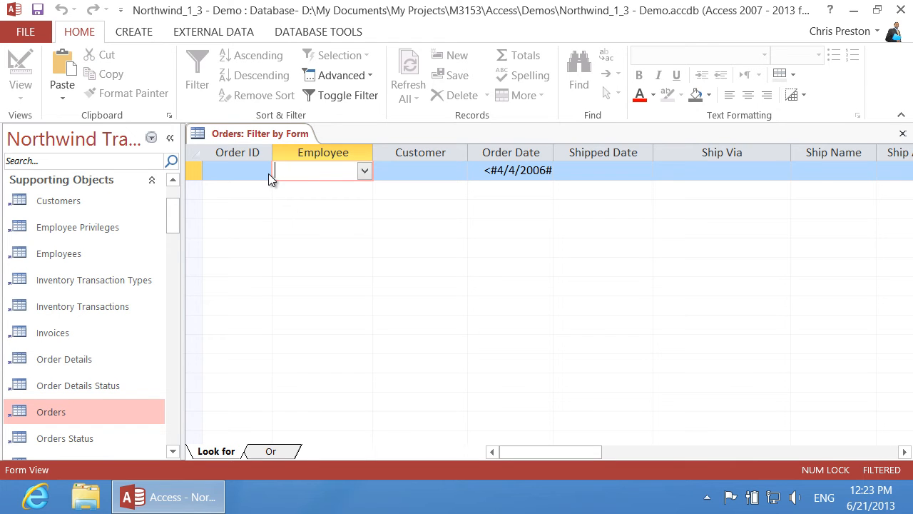
Add an Or condition with the employee's first name followed by * in the Employee field and apply the filter
{"action": "left_click", "coordinate": [278, 451]}
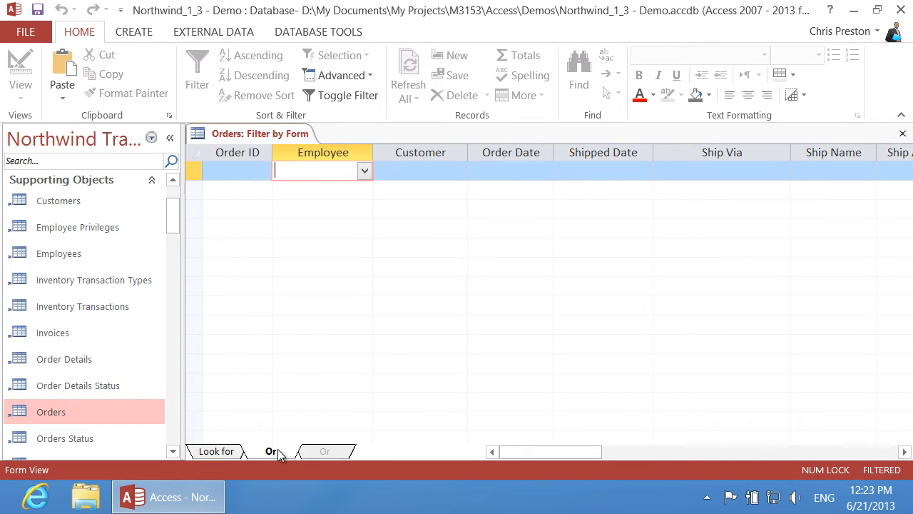
{"action": "left_click", "coordinate": [316, 172]}
{"action": "type", "text": "Nancy"}
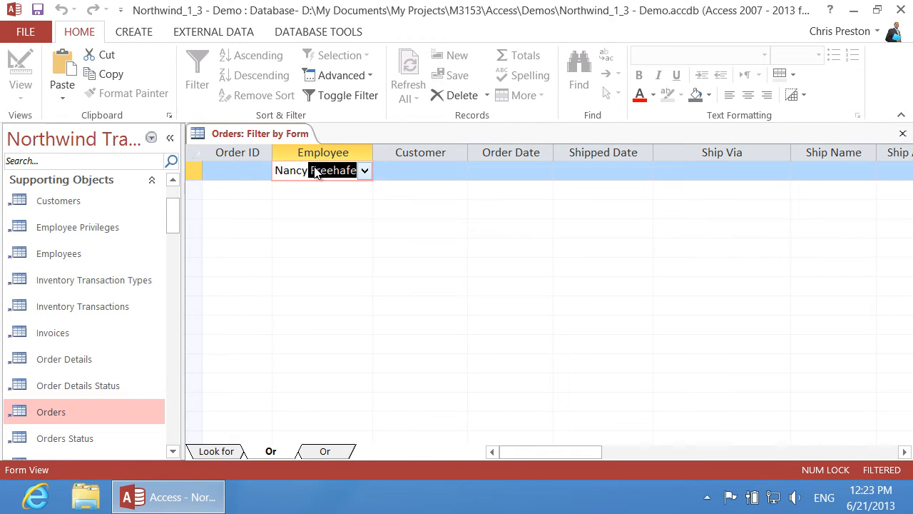
{"action": "type", "text": "*"}
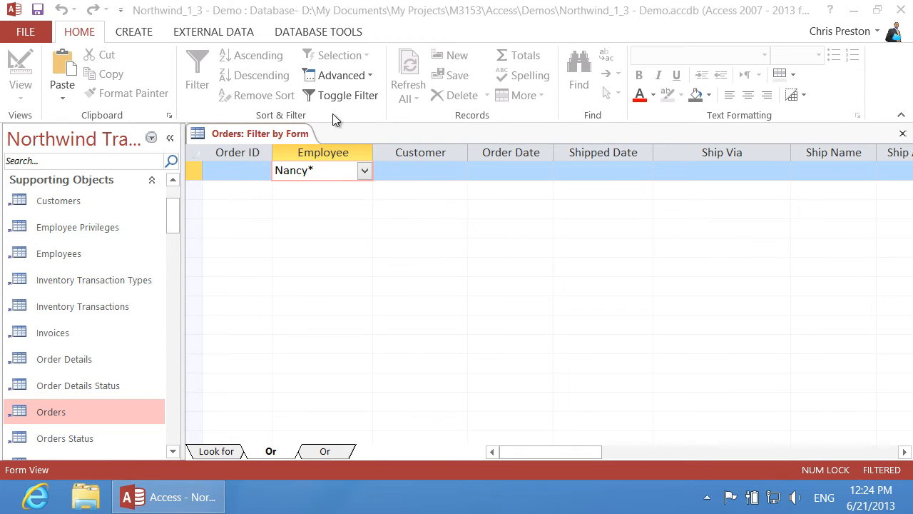
{"action": "left_click", "coordinate": [347, 98]}
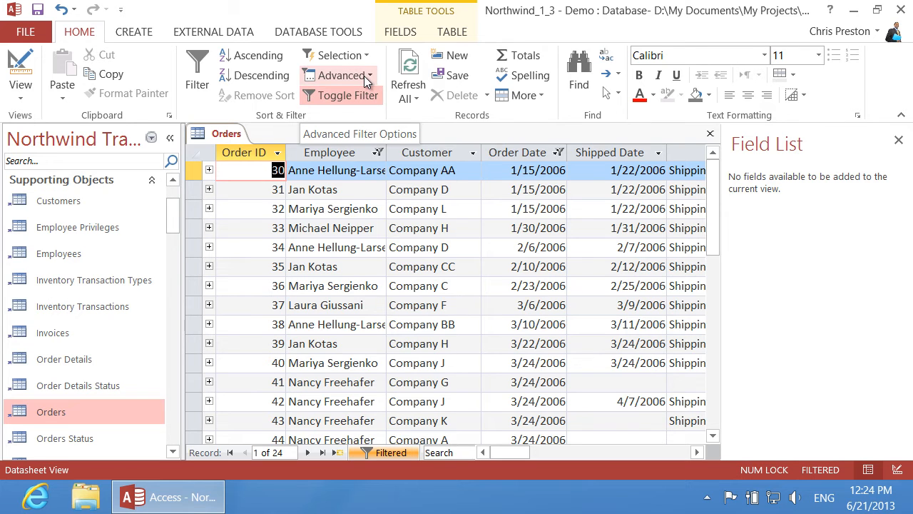
Reopen Filter By Form and delete the Or condition that holds the Employee criterion
{"action": "left_click", "coordinate": [364, 76]}
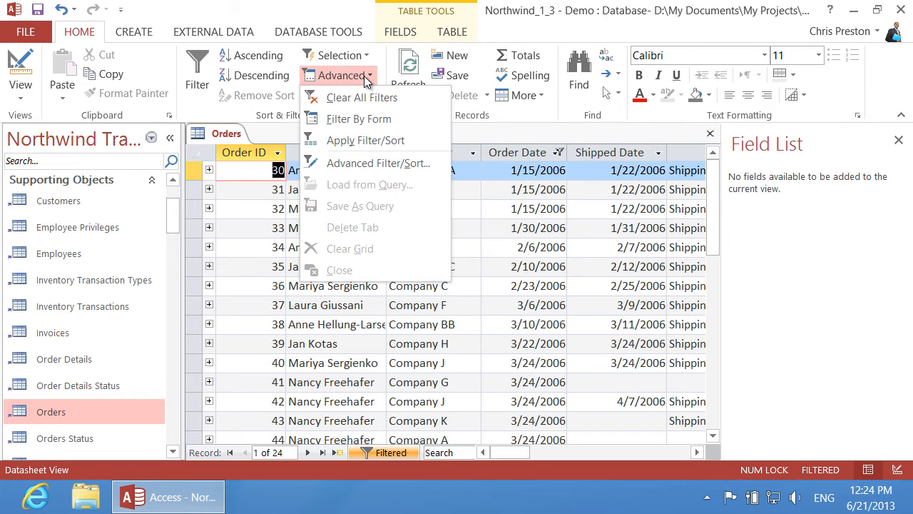
{"action": "left_click", "coordinate": [364, 119]}
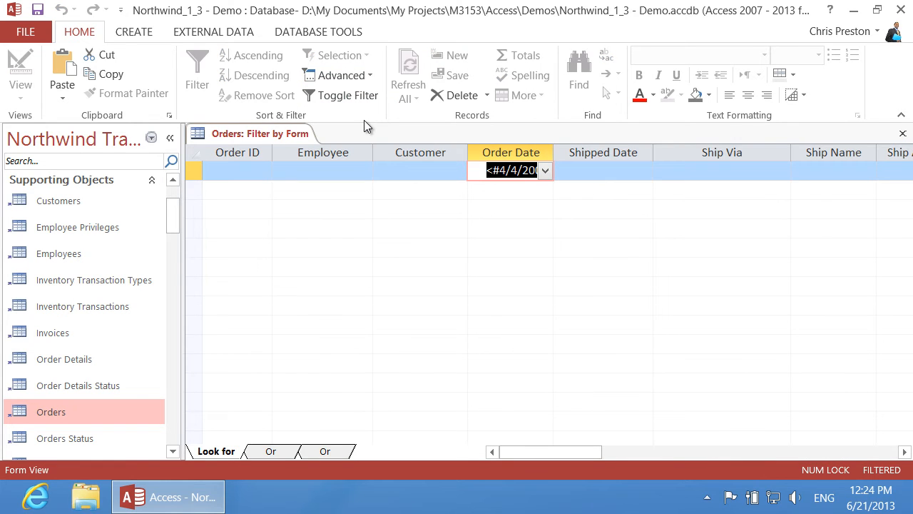
{"action": "left_click", "coordinate": [284, 452]}
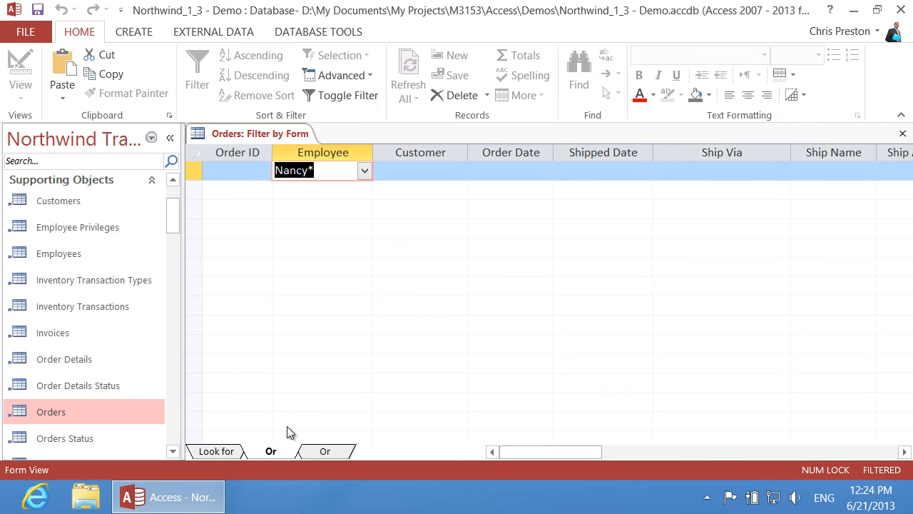
{"action": "left_click", "coordinate": [371, 77]}
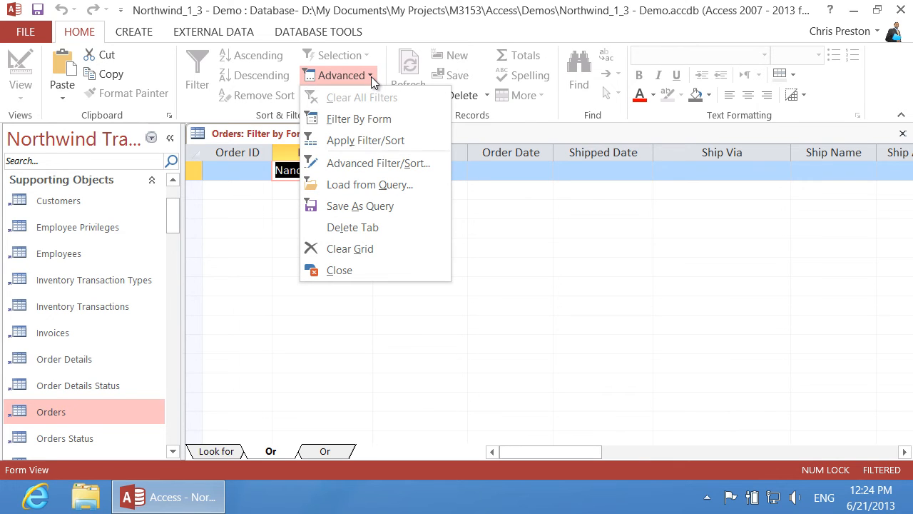
{"action": "left_click", "coordinate": [380, 230]}
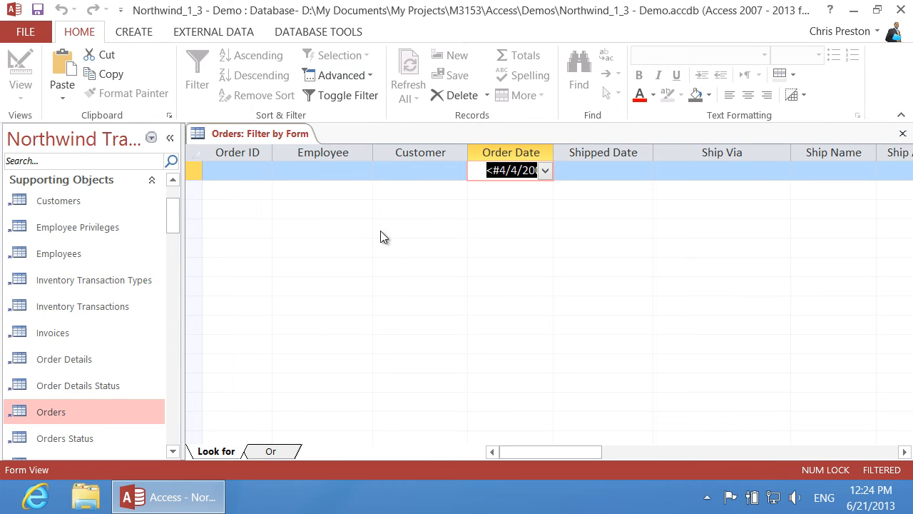
Save the order date filter as a query named "Orders before 04/04/2006"
{"action": "left_click", "coordinate": [370, 77]}
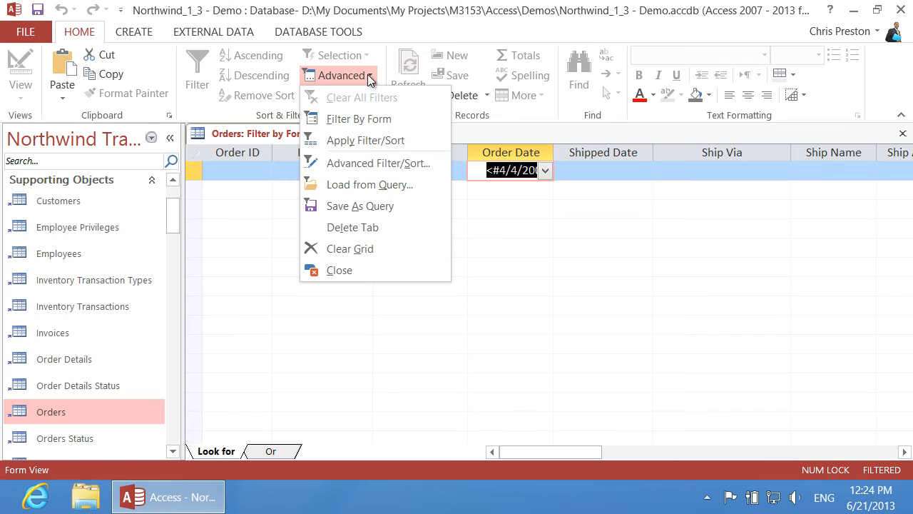
{"action": "left_click", "coordinate": [370, 207]}
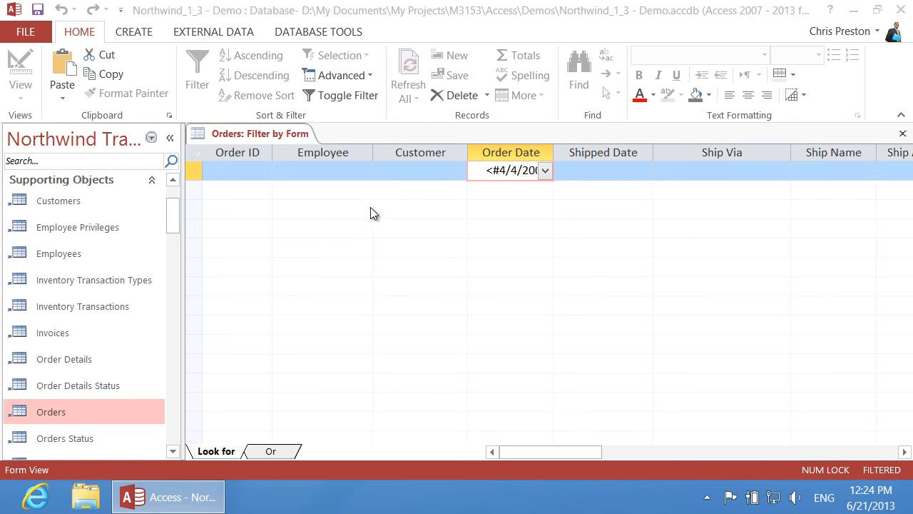
{"action": "type", "text": "Orders before 04"}
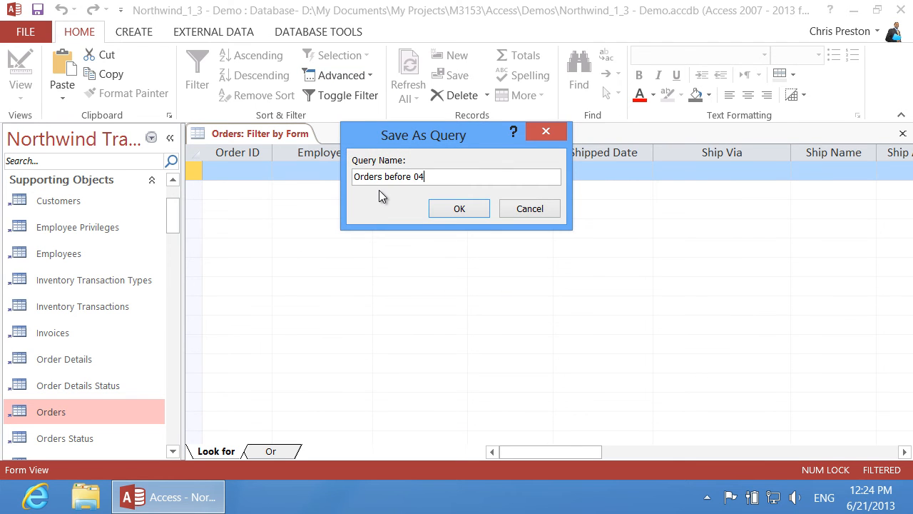
{"action": "type", "text": "/04/2006"}
{"action": "left_click", "coordinate": [459, 209]}
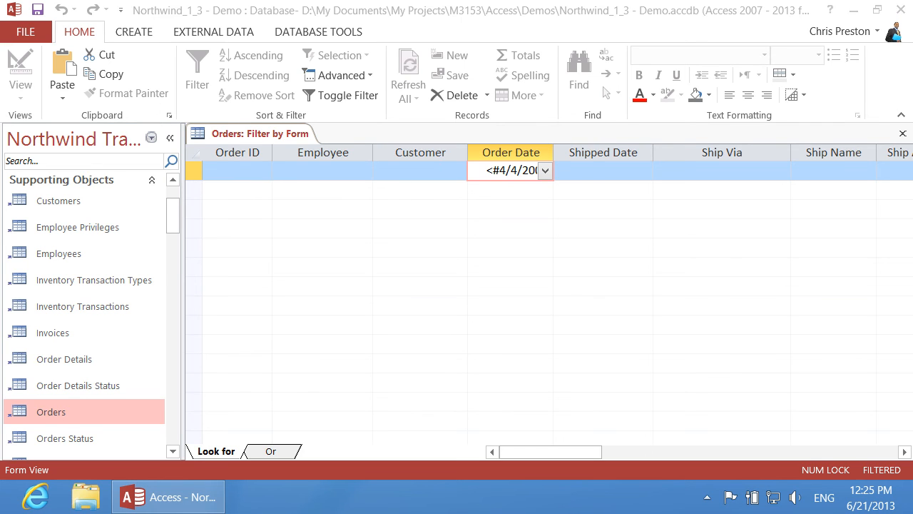
Locate the saved query "Orders before 04/04/2006" among the database objects and open it
{"action": "left_click", "coordinate": [152, 179]}
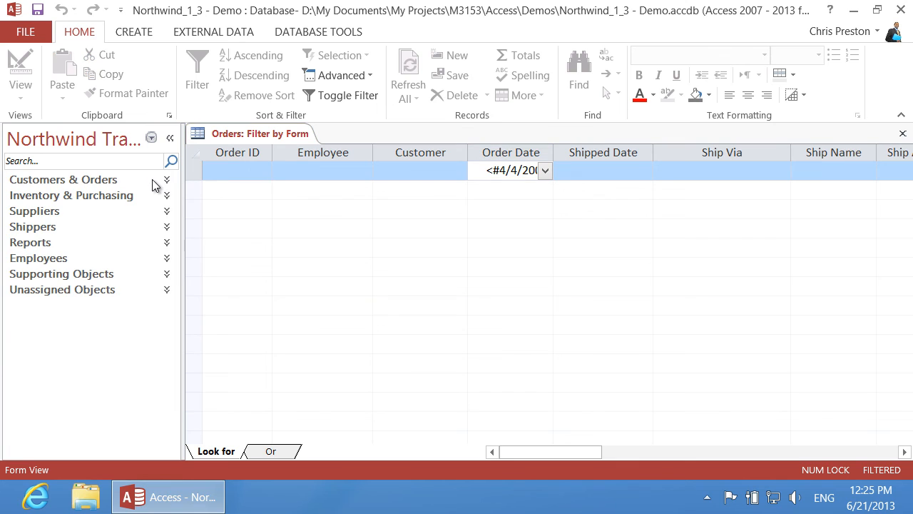
{"action": "left_click", "coordinate": [167, 290]}
{"action": "left_click_drag", "start_coordinate": [141, 336], "coordinate": [131, 267]}
{"action": "left_click_drag", "start_coordinate": [176, 312], "coordinate": [179, 306]}
{"action": "double_click", "coordinate": [129, 384]}
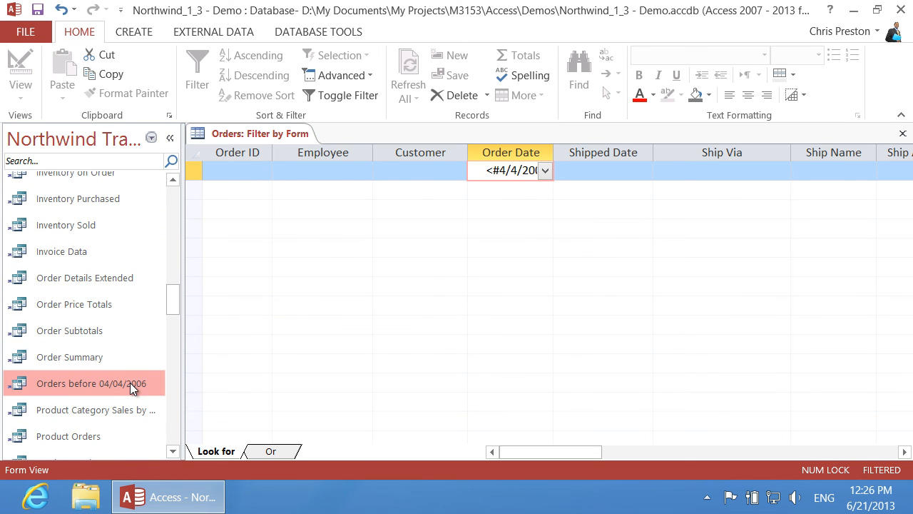